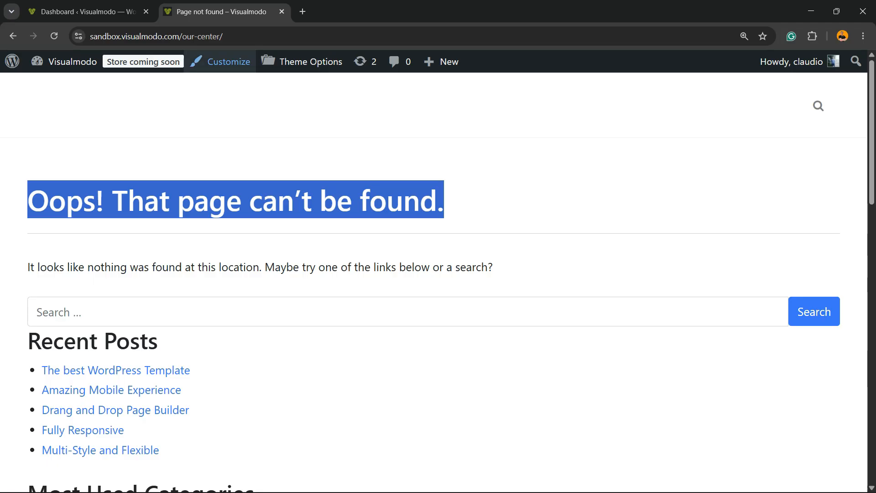
Step: Reload the our-center address and look through the site's 404 error page
double_click(274, 36)
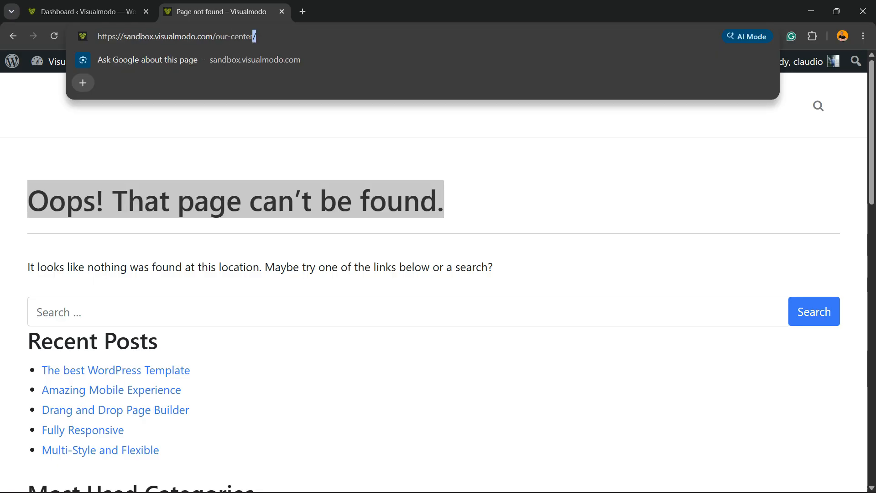
key(Return)
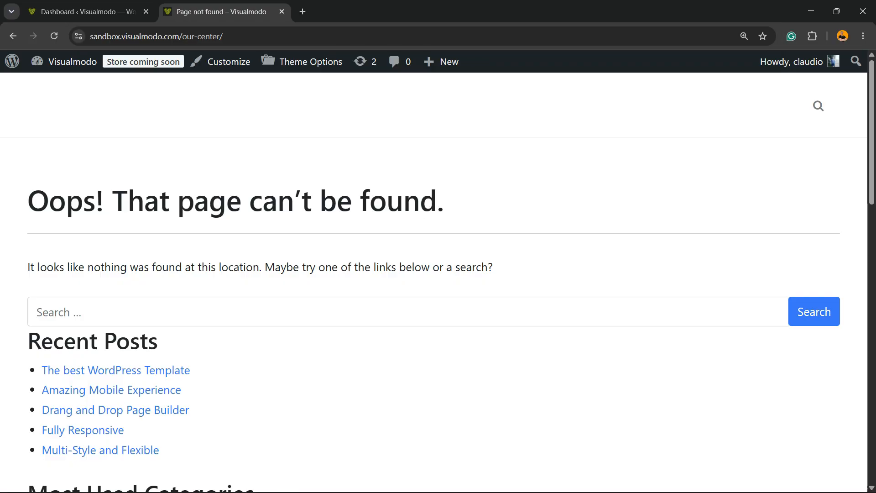
scroll(438, 274, down, 12)
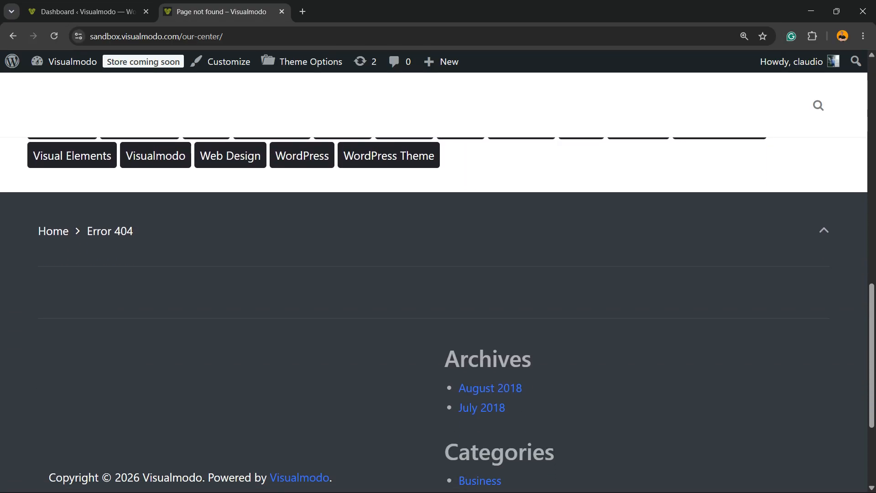
scroll(438, 274, up, 12)
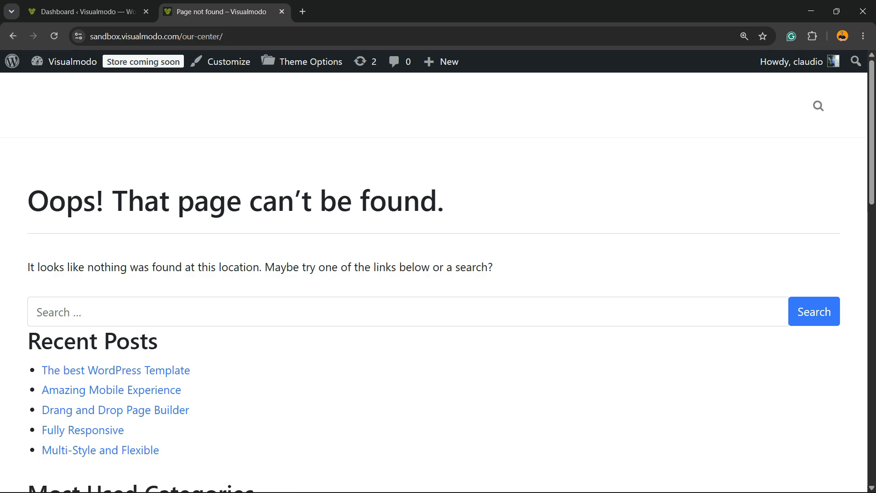
Step: Switch to the WordPress dashboard and collapse the WooCommerce Setup, WooCommerce Status, WooCommerce Recent Reviews and Site Health Status boxes
click(84, 12)
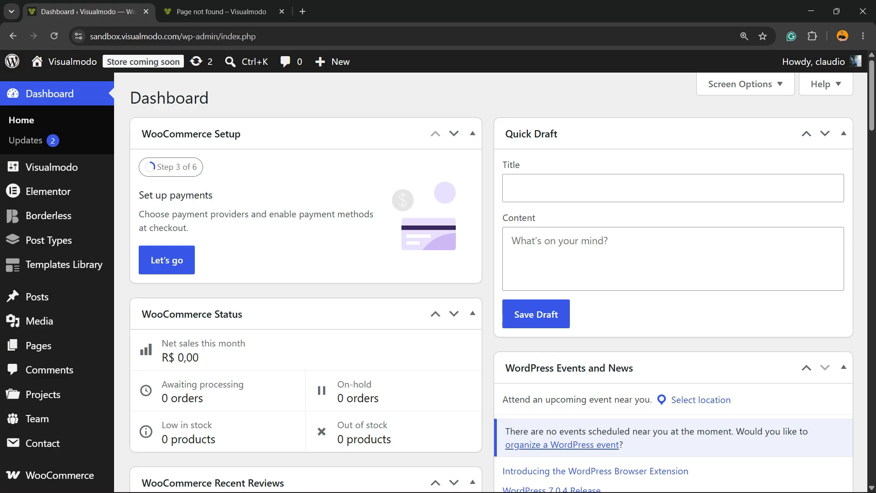
click(234, 36)
double_click(235, 36)
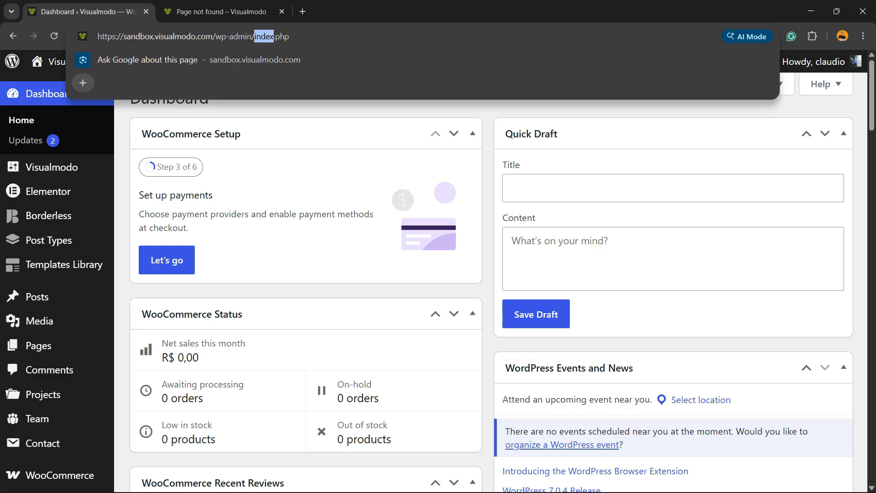
click(234, 37)
click(228, 134)
click(228, 180)
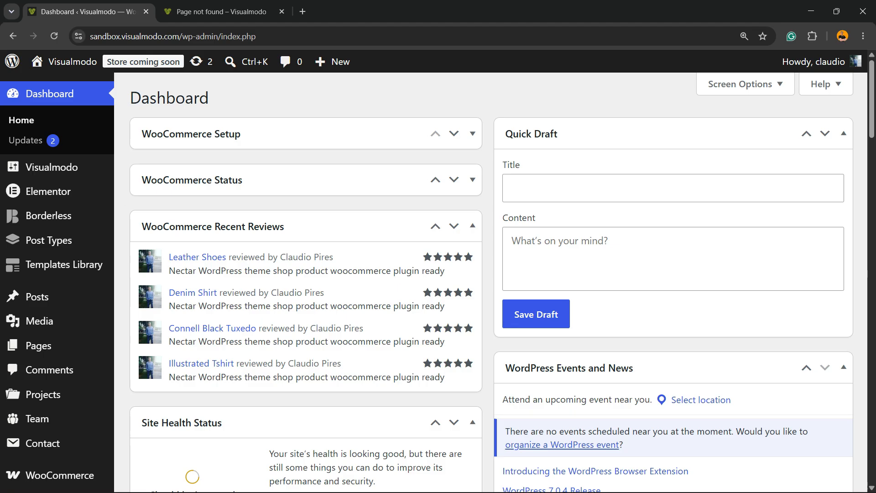
click(228, 226)
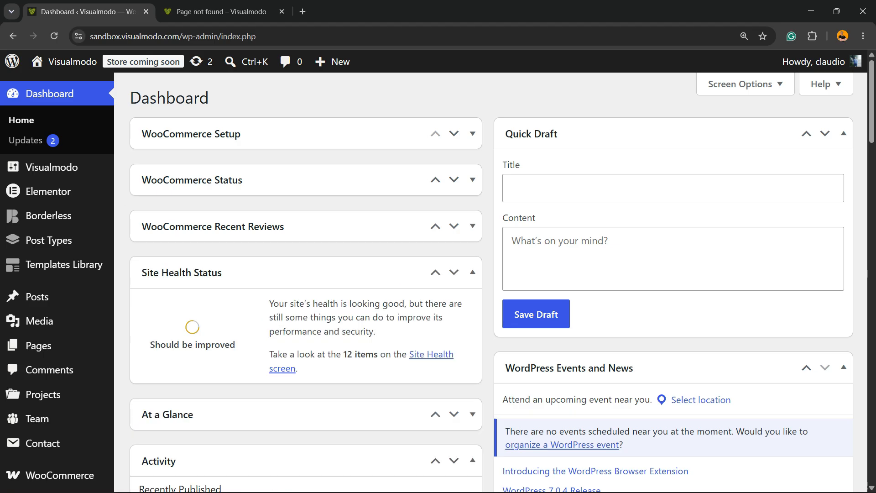
click(228, 272)
drag(188, 36, 259, 36)
click(223, 36)
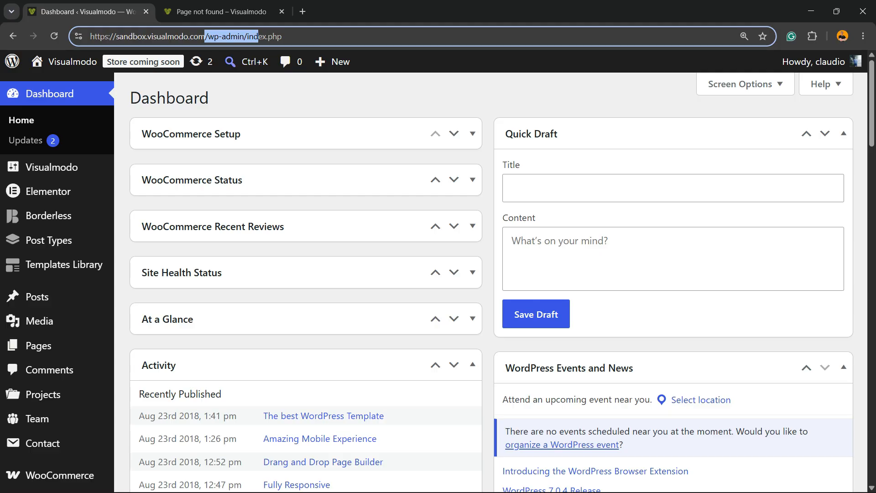
Step: Open the page for adding new plugins and make its plugin search field ready for input
scroll(54, 246, down, 5)
mouse_move(37, 191)
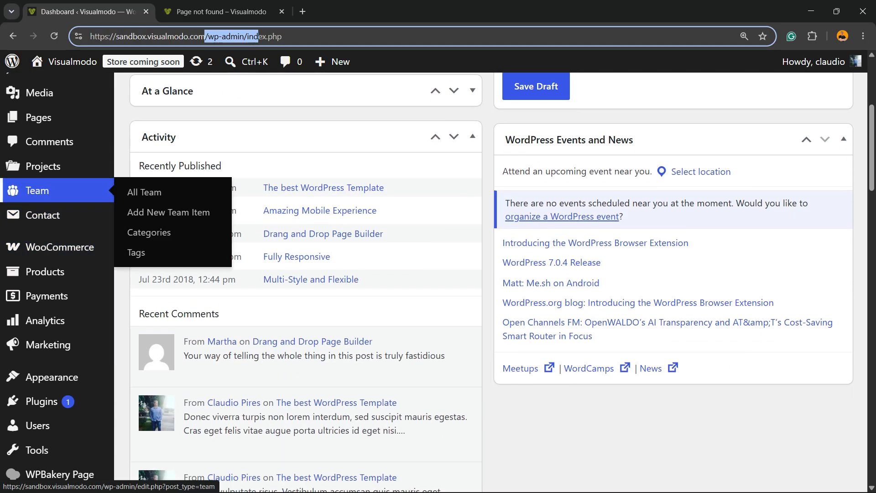
scroll(37, 190, down, 3)
mouse_move(48, 230)
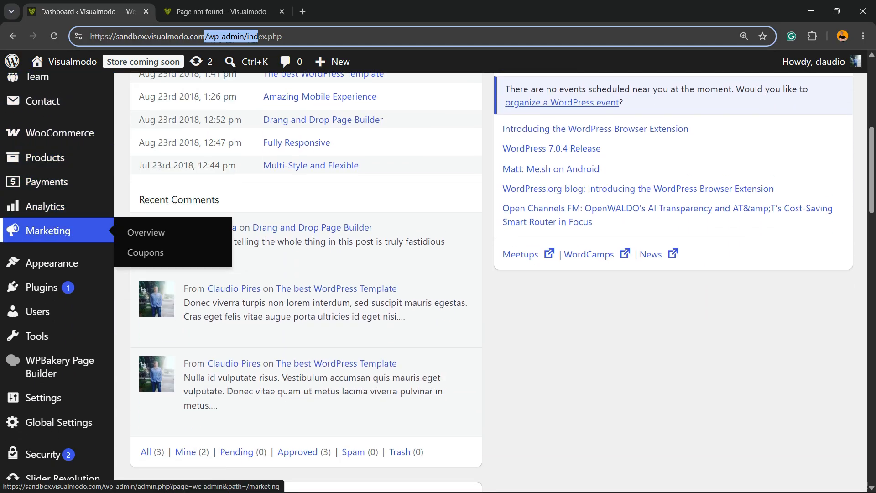
mouse_move(45, 207)
mouse_move(42, 287)
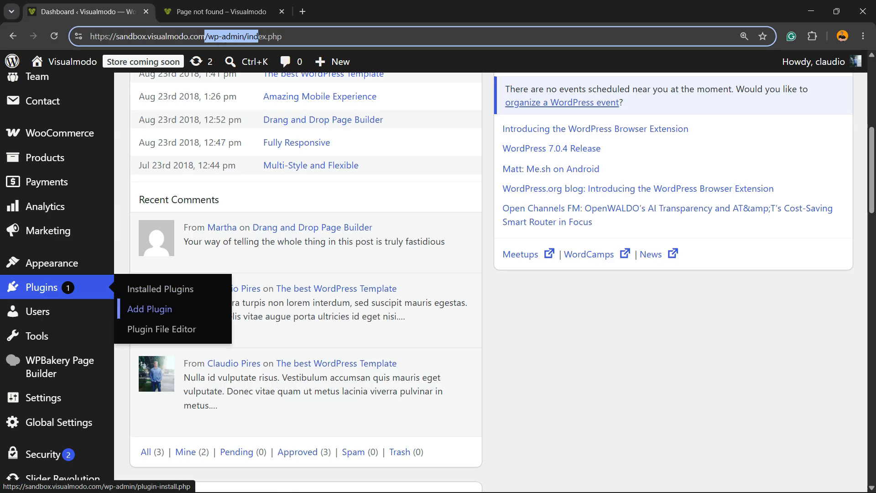
click(149, 308)
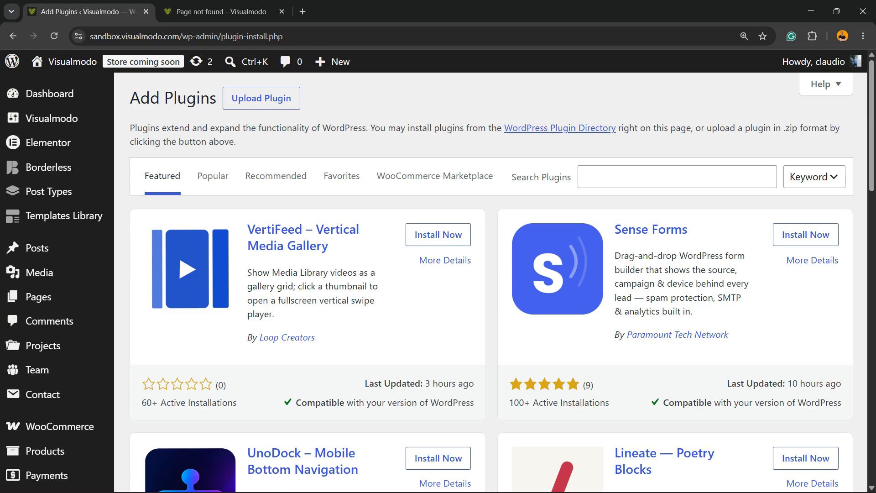
drag(512, 177, 572, 177)
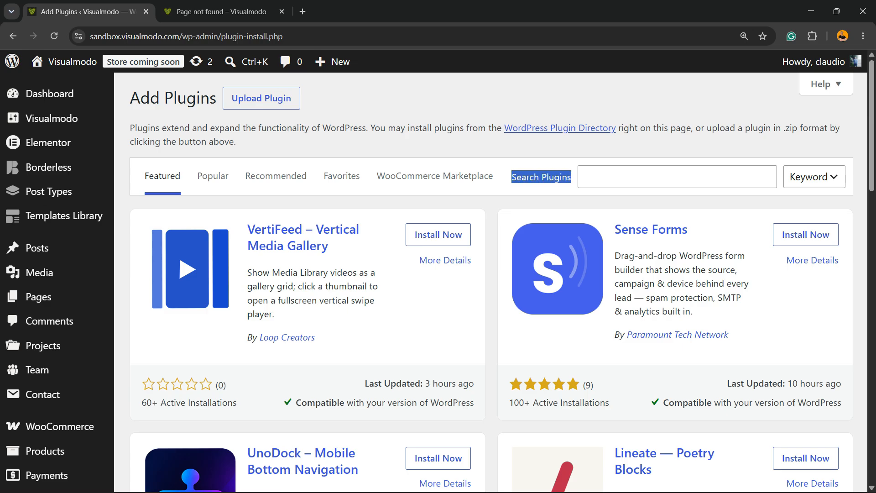
click(678, 177)
text(https://sandbox.visualmodo.com/our-center/)
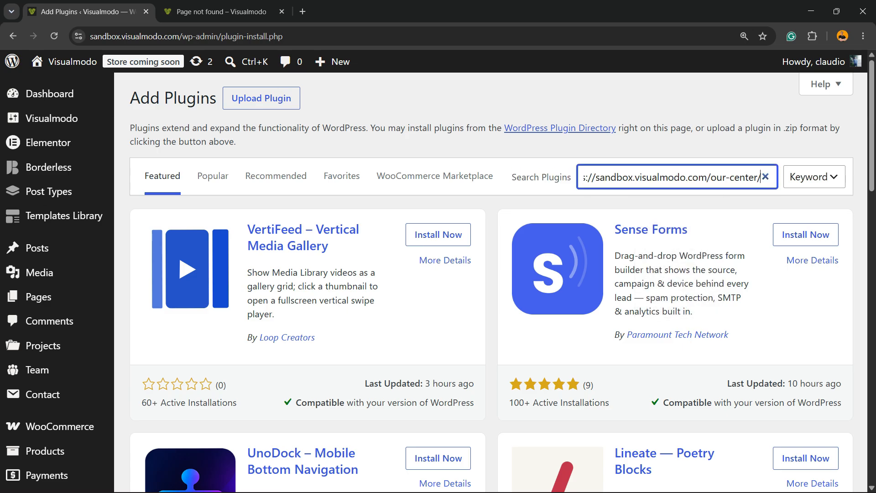
key(ctrl+a)
key(BackSpace)
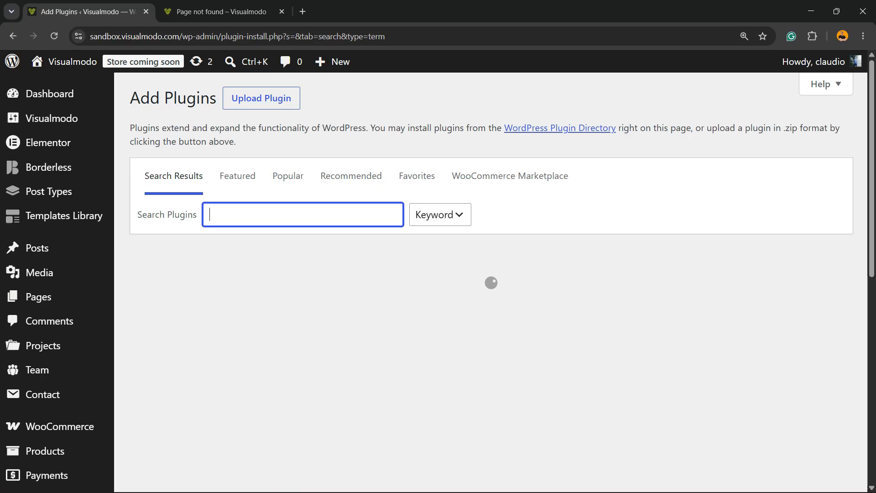
Step: Search the plugin directory for "404"
text(4)
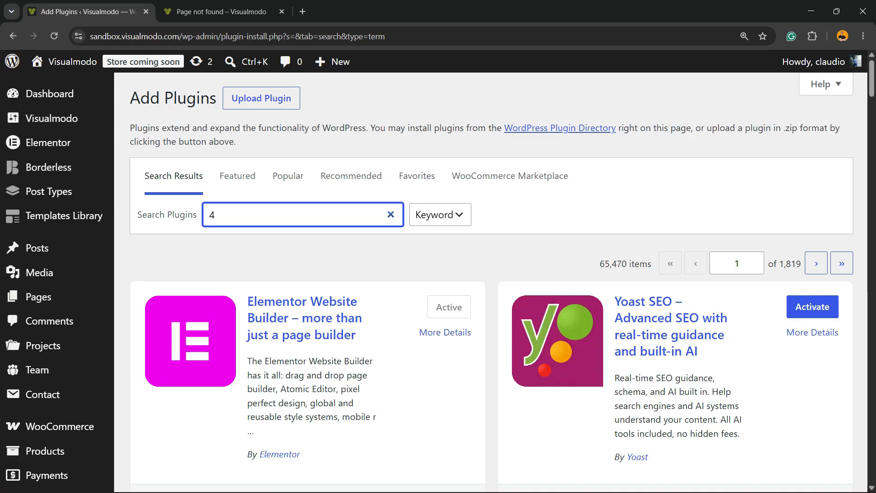
text(04)
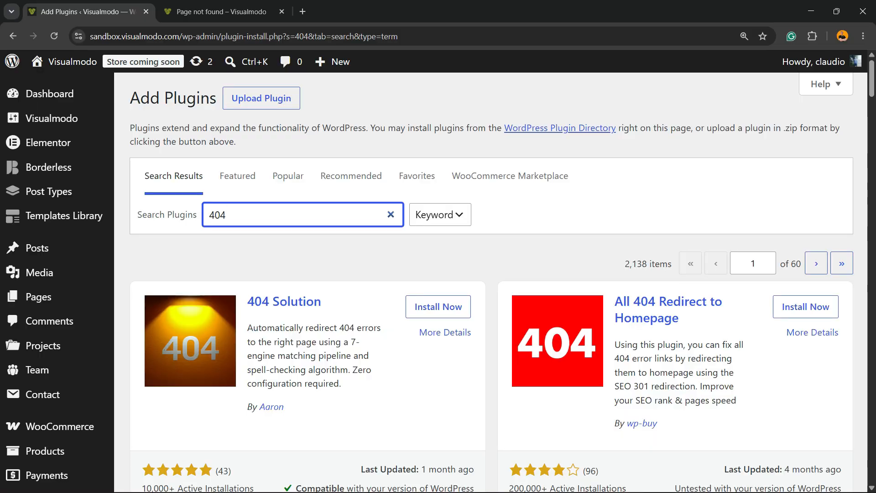
mouse_move(285, 407)
mouse_down()
mouse_move(260, 407)
mouse_move(285, 407)
mouse_up()
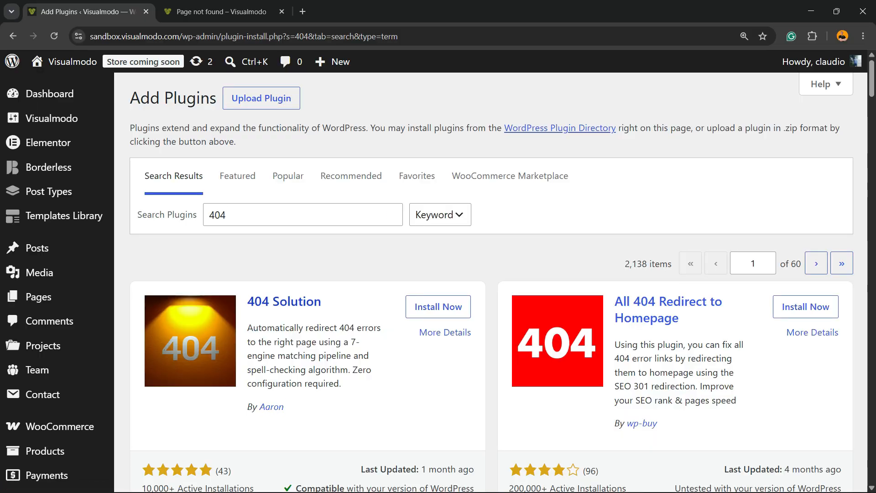
Step: Install and activate the 404 Solution plugin and open its settings
click(438, 307)
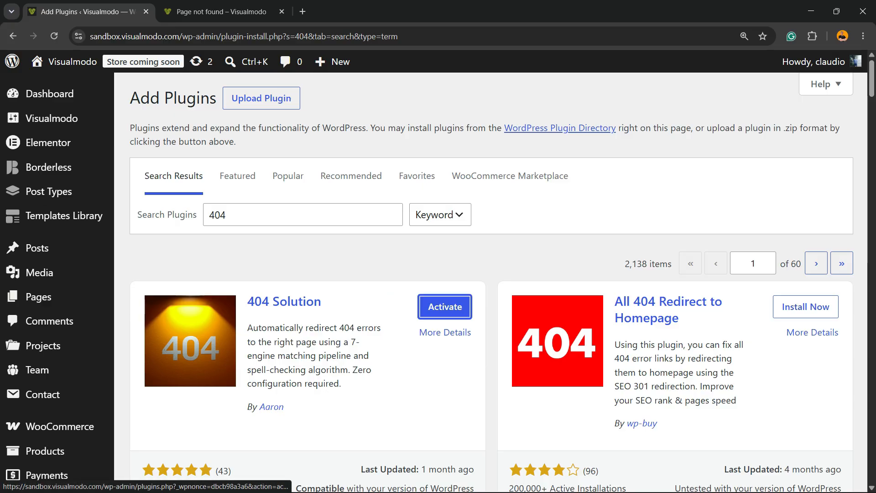
click(445, 306)
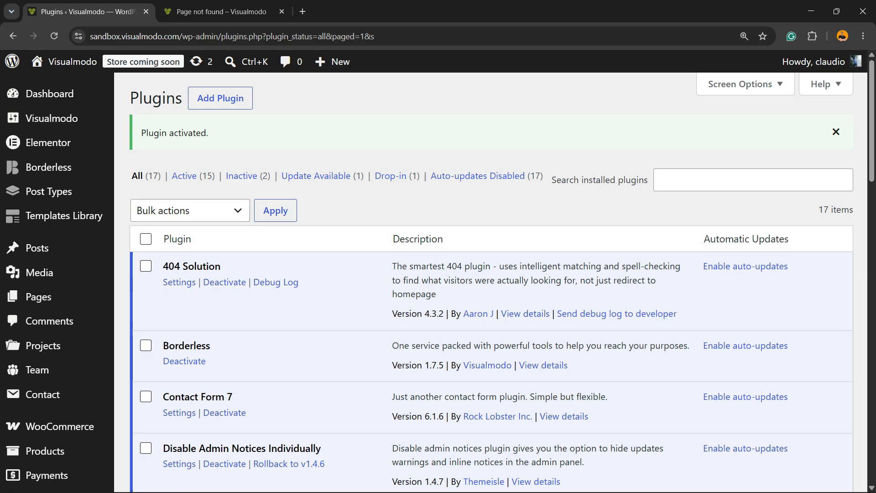
triple_click(191, 266)
click(181, 283)
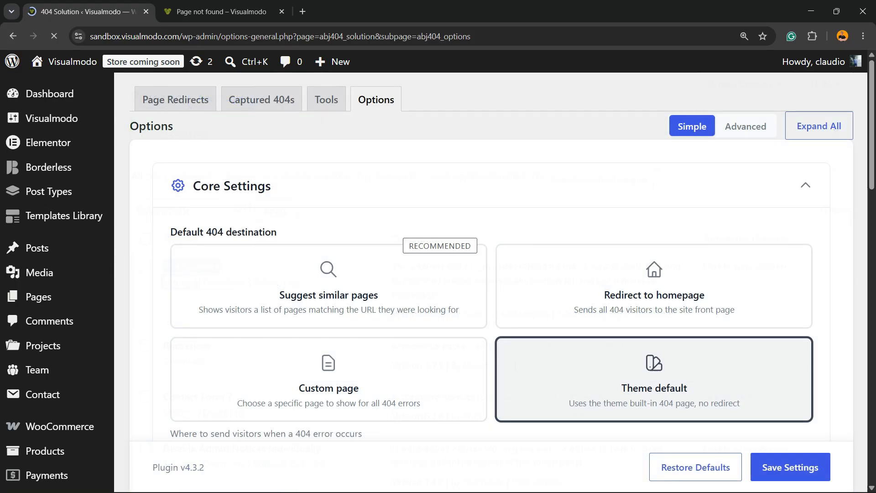
Step: Look through the 404 Solution options, including the core, 404 capture and maintenance settings
scroll(98, 247, down, 10)
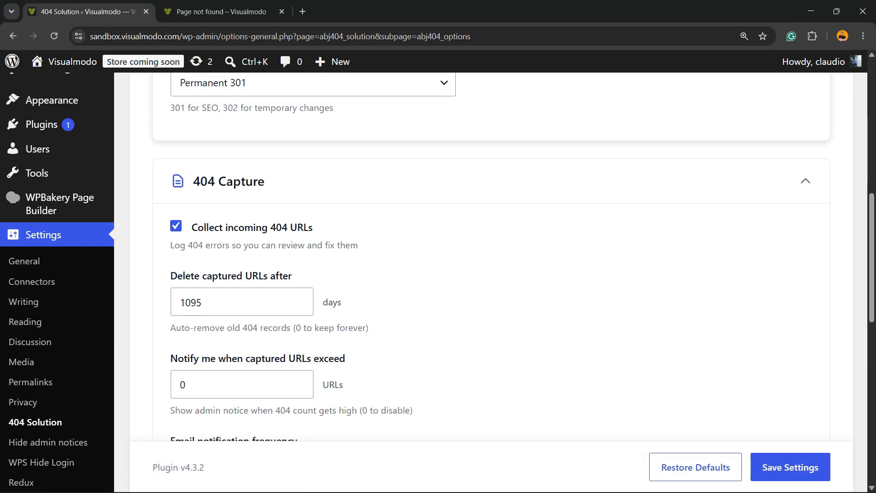
scroll(54, 203, up, 10)
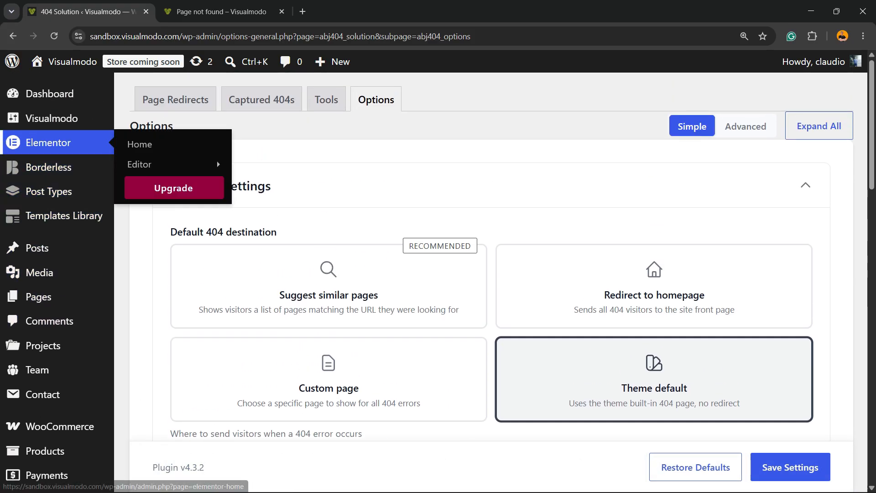
scroll(46, 203, down, 10)
scroll(46, 265, down, 6)
scroll(46, 315, up, 4)
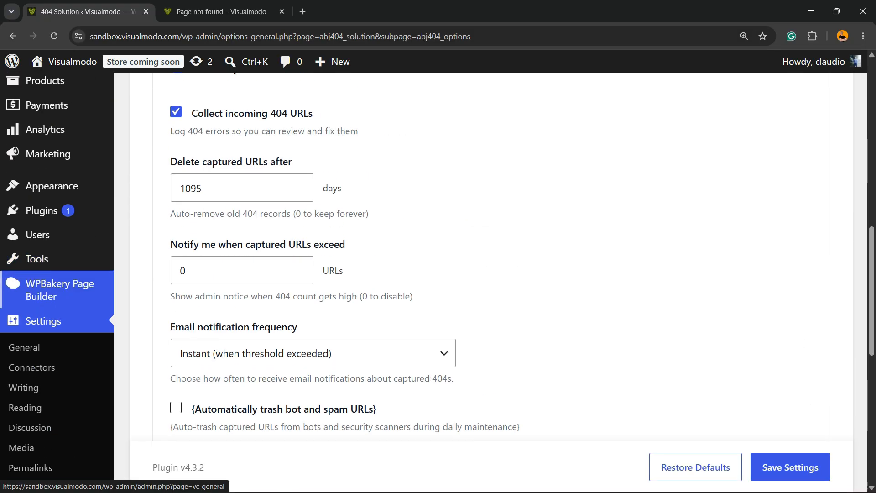
scroll(46, 320, down, 2)
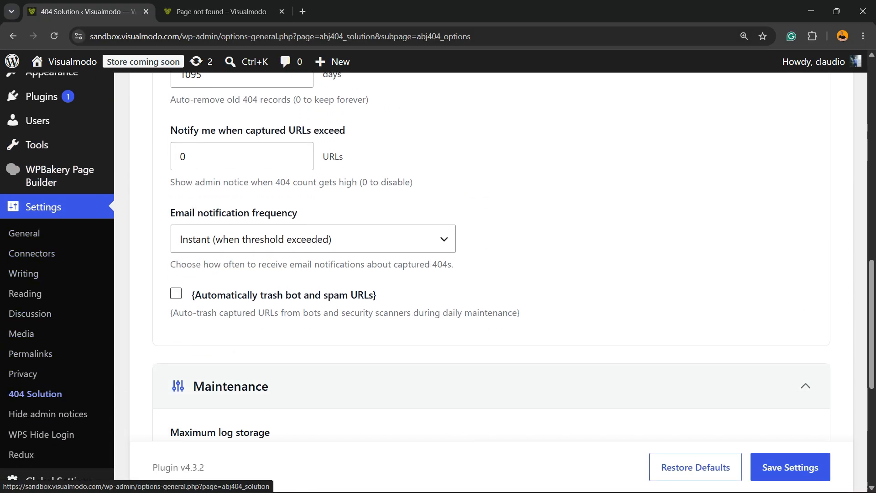
scroll(46, 319, up, 12)
scroll(329, 287, up, 2)
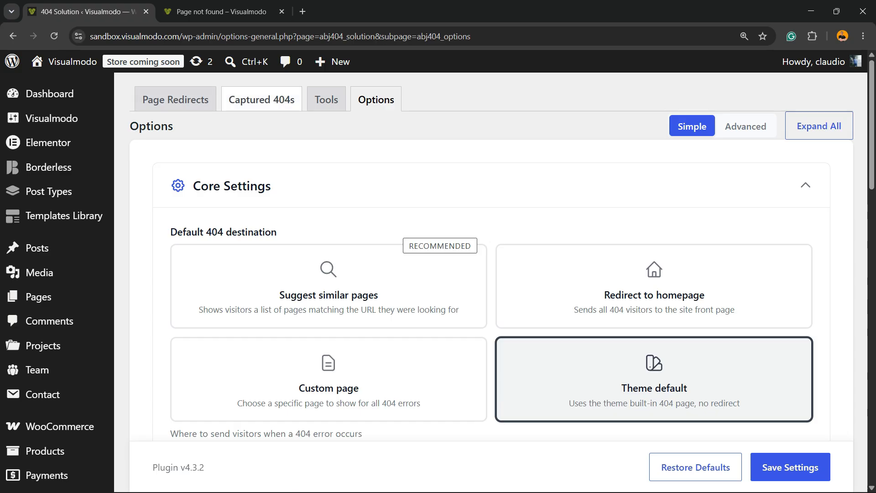
Step: Set the default 404 destination to "Suggest similar pages" and save the plugin settings
click(376, 100)
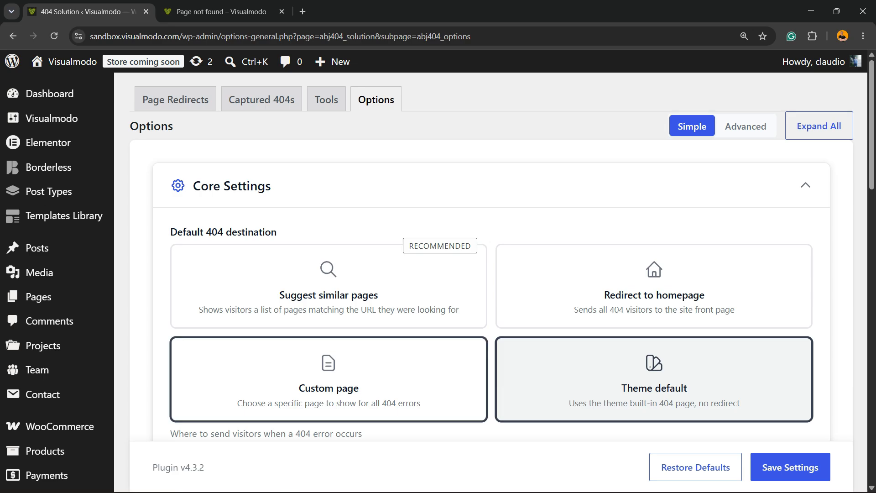
click(329, 286)
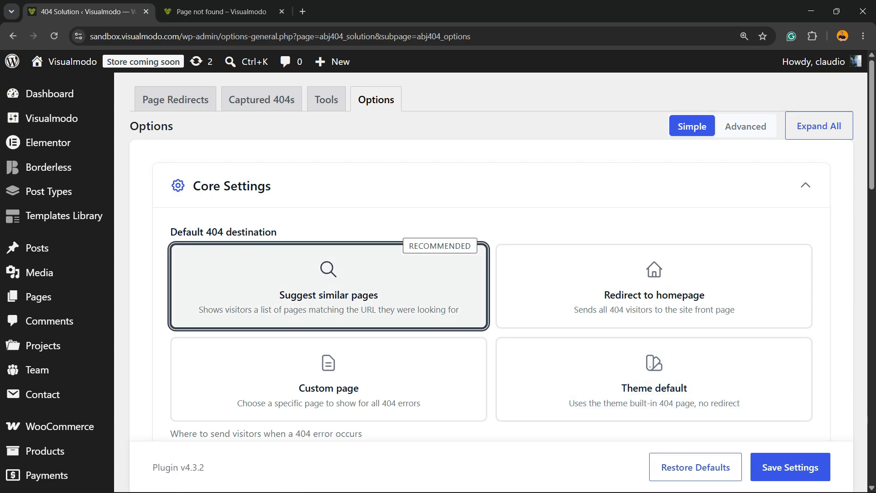
click(790, 467)
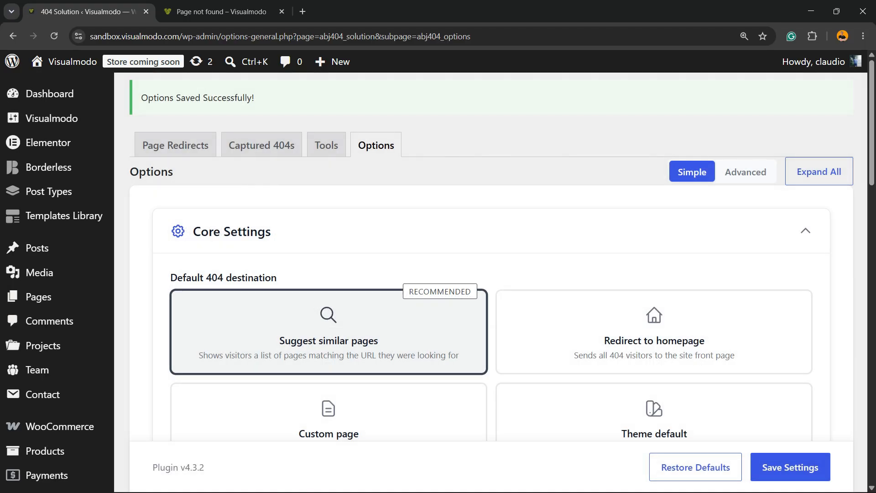
Step: Reload the missing our-center page on the site to check where it leads
click(222, 12)
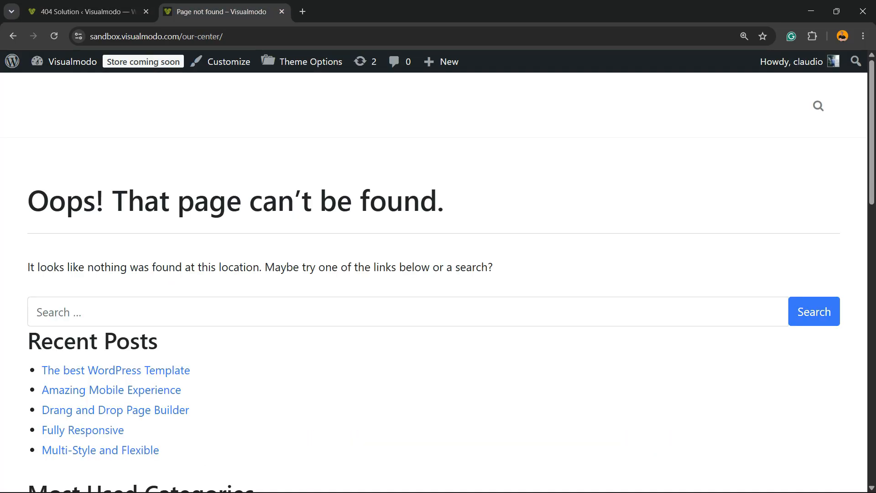
key(F5)
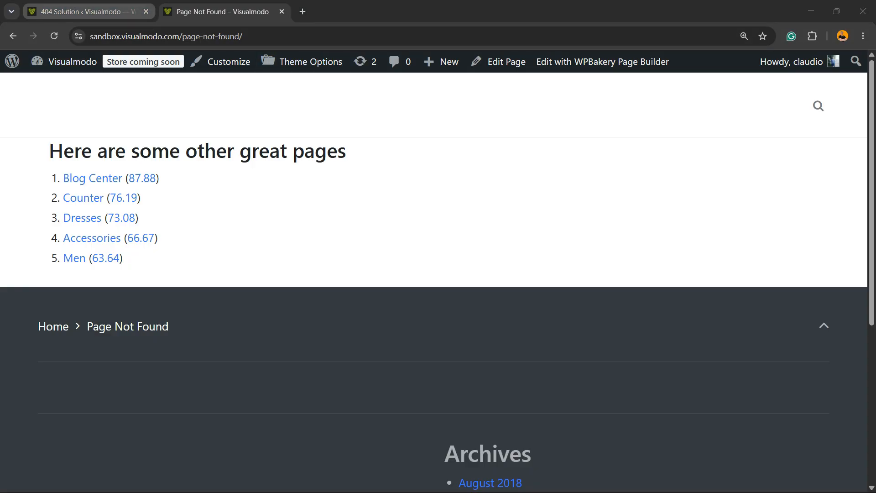
Step: Return to the 404 Solution options and review the automatic redirect, redirect type and 404 capture settings
click(89, 12)
scroll(491, 274, down, 5)
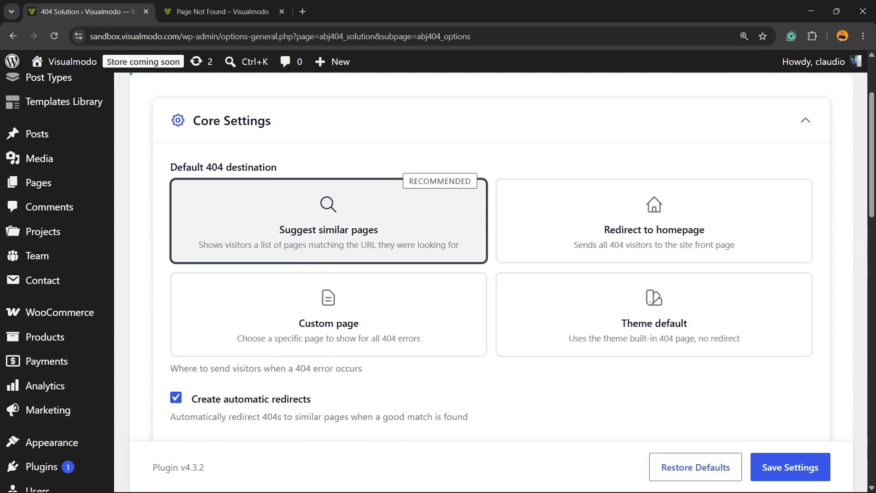
scroll(490, 274, down, 3)
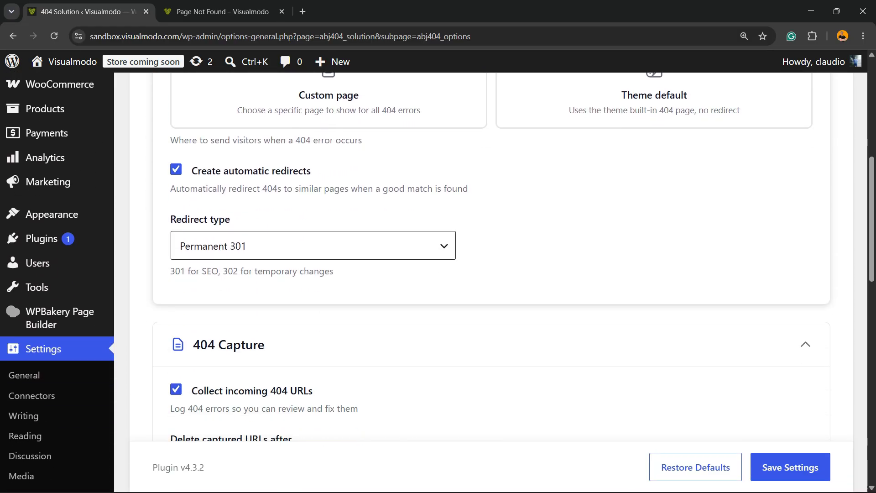
scroll(490, 273, down, 3)
scroll(490, 274, up, 10)
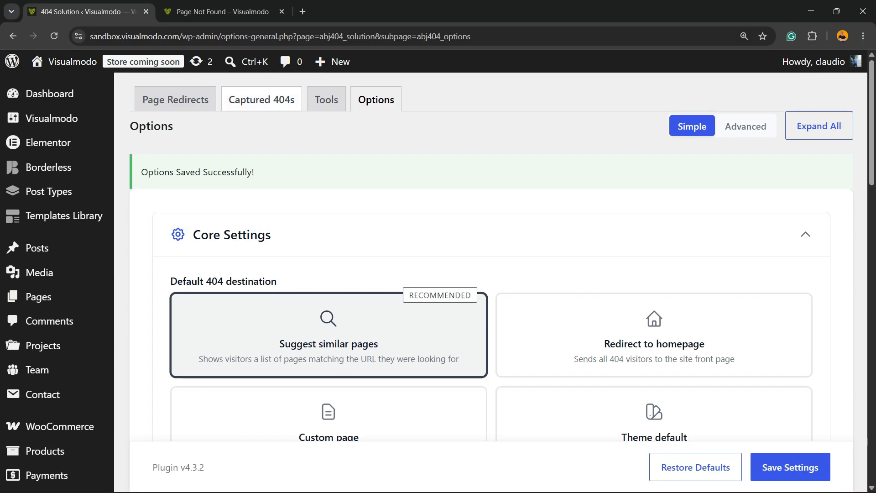
Step: Examine the captured 404 URLs, checking the hits and creation date of the /our-center/ entry
click(262, 100)
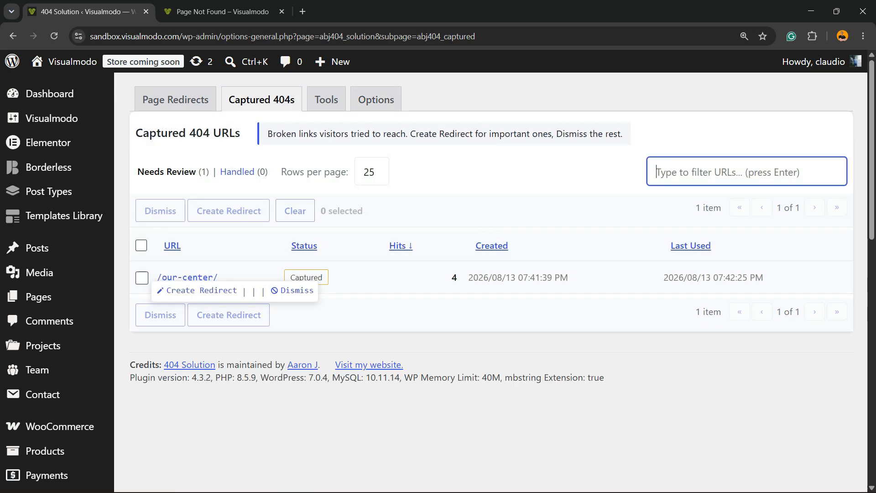
drag(450, 277, 518, 278)
click(517, 278)
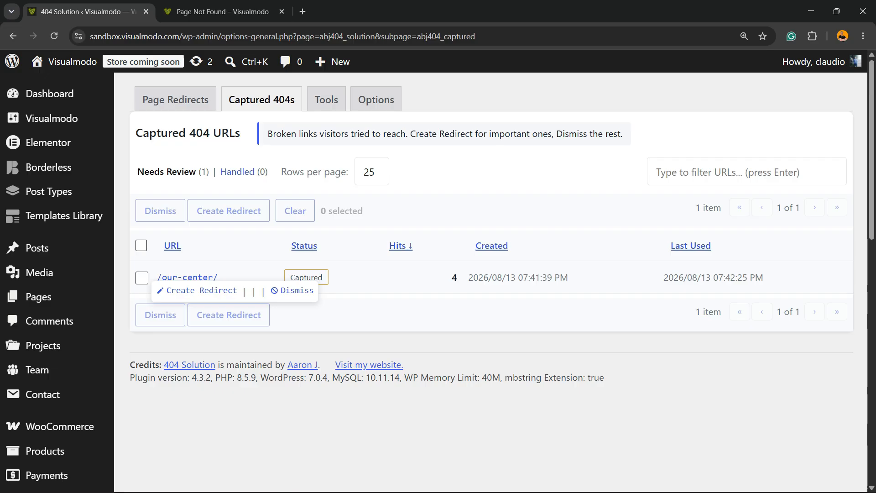
drag(218, 277, 156, 277)
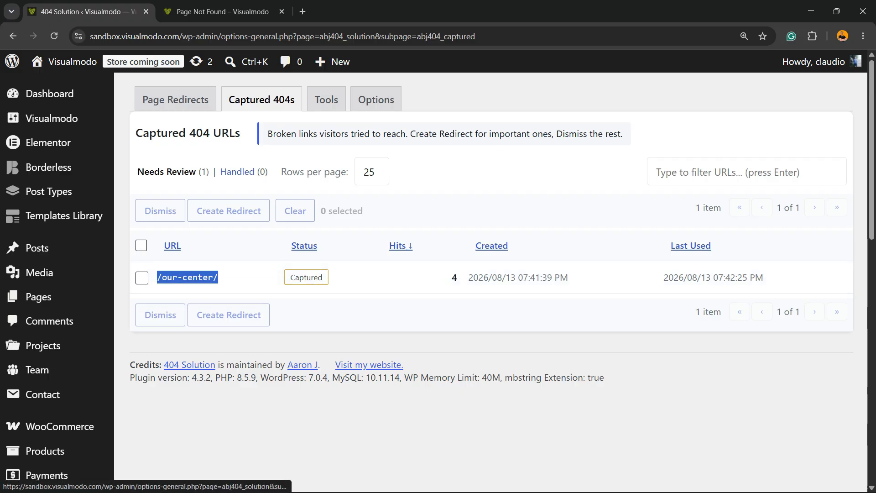
click(175, 99)
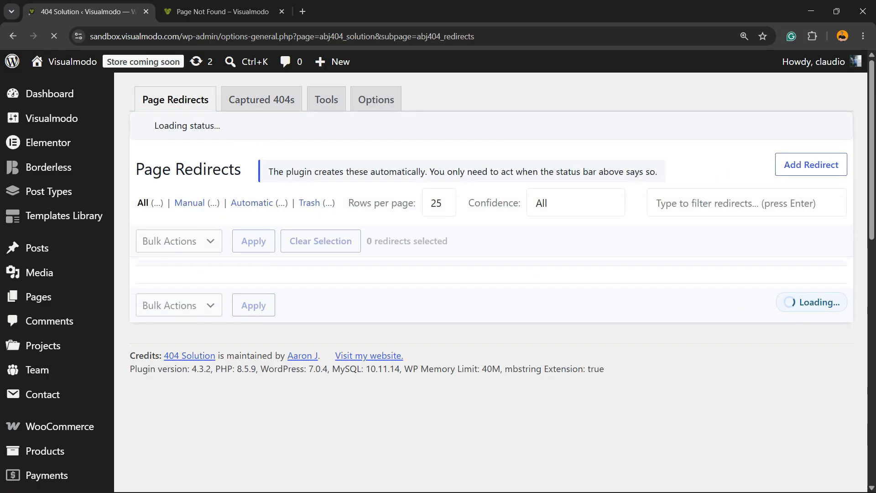
click(811, 165)
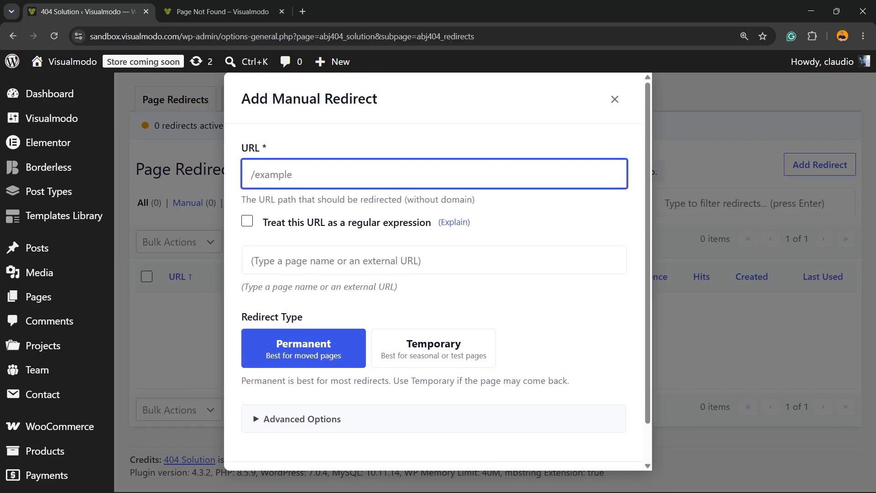
click(223, 12)
click(219, 37)
key(ctrl+c)
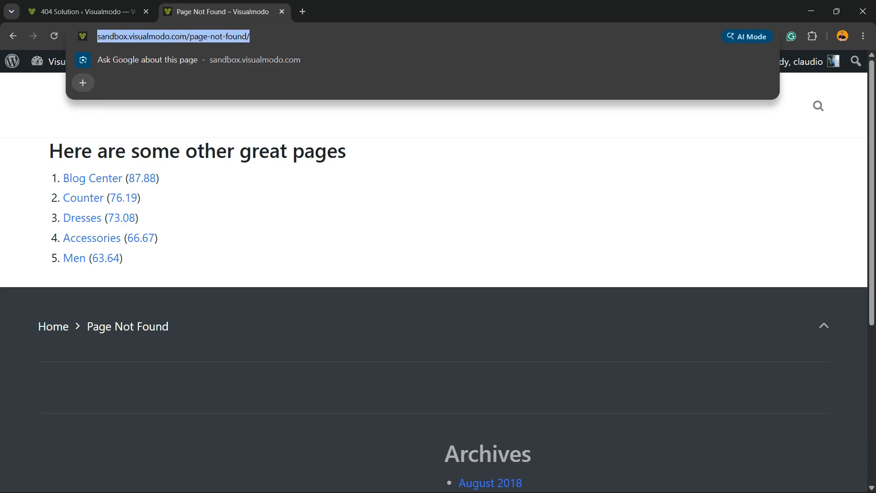
click(86, 12)
key(ctrl+v)
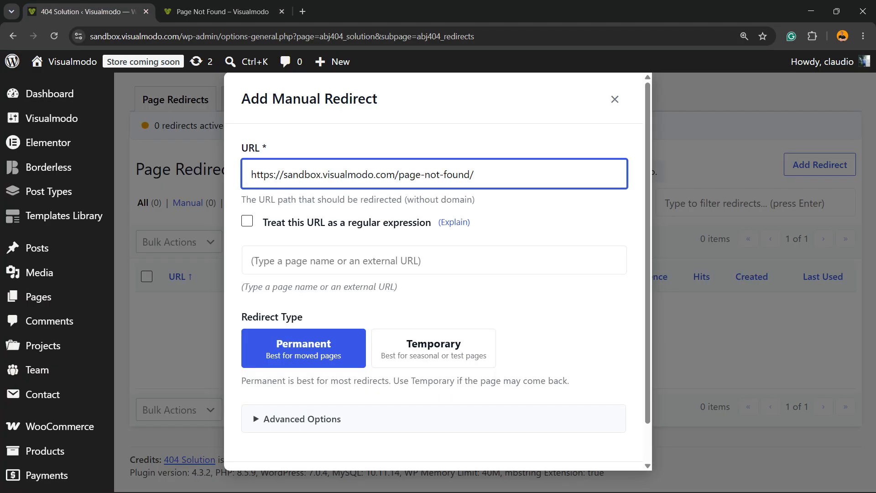
Step: Look through the manual redirect's destination, Permanent and Temporary redirect types, and the advanced date and condition options
scroll(438, 274, down, 1)
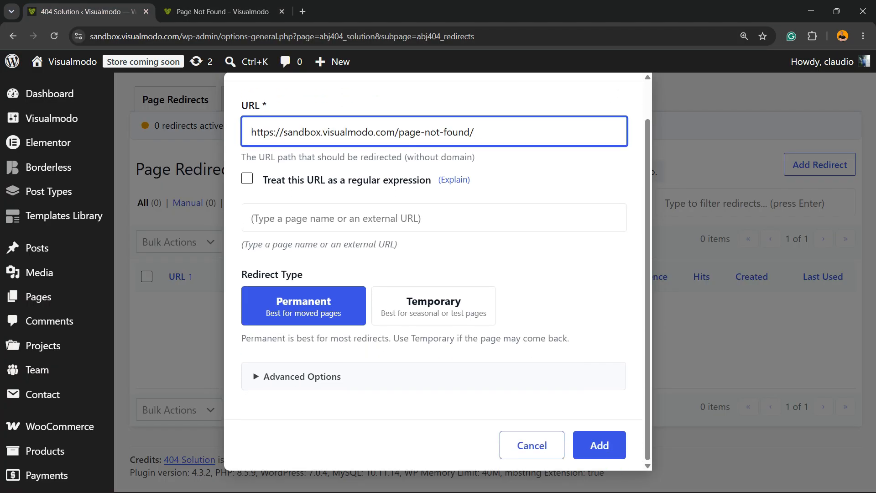
scroll(438, 274, up, 1)
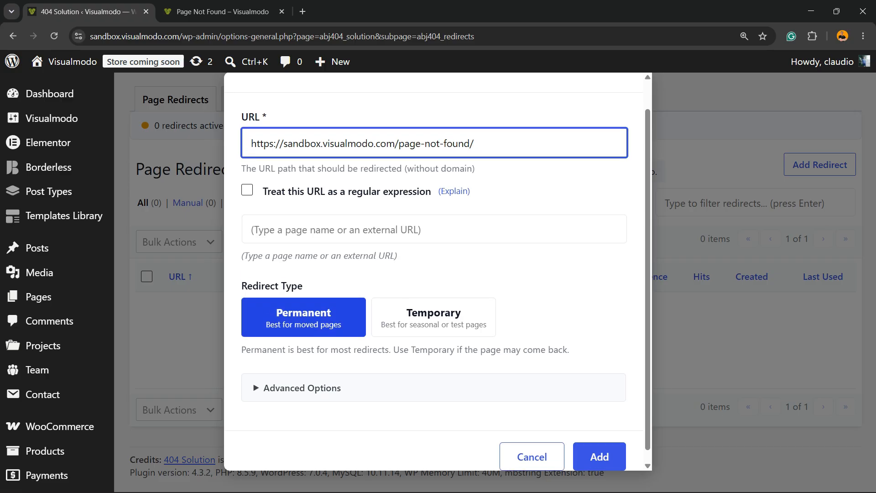
click(434, 261)
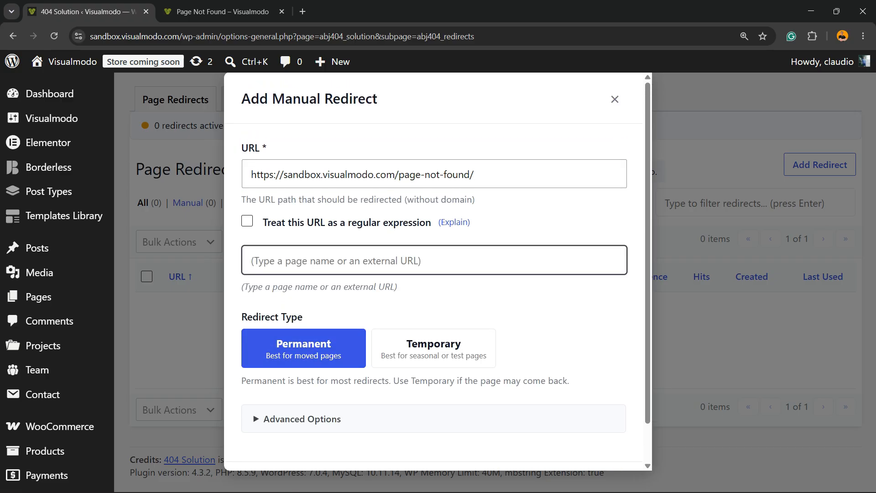
scroll(438, 273, down, 1)
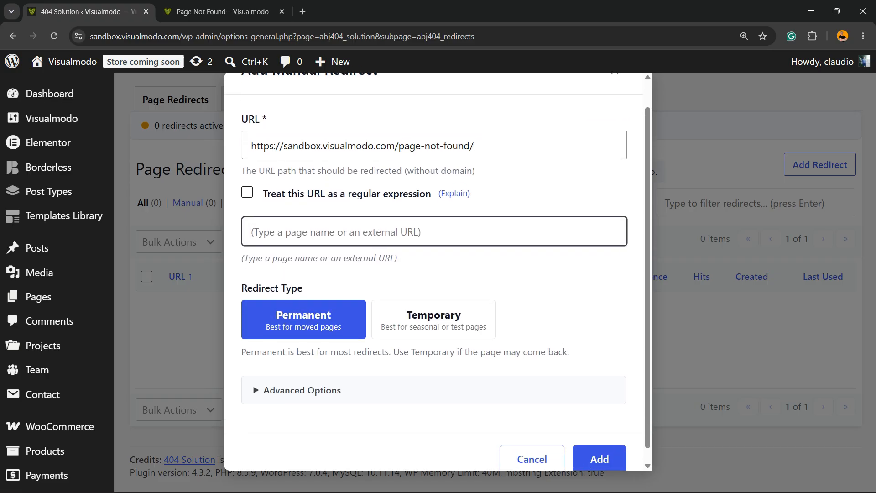
click(302, 377)
scroll(438, 274, down, 7)
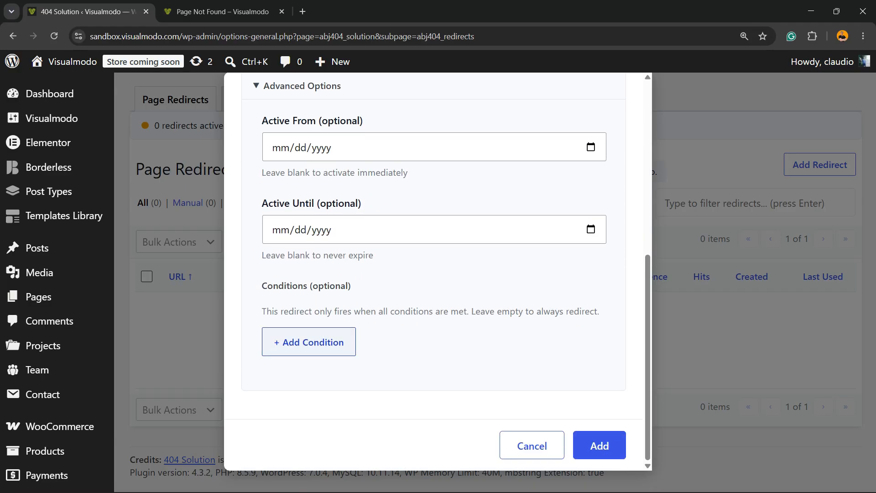
scroll(438, 274, up, 8)
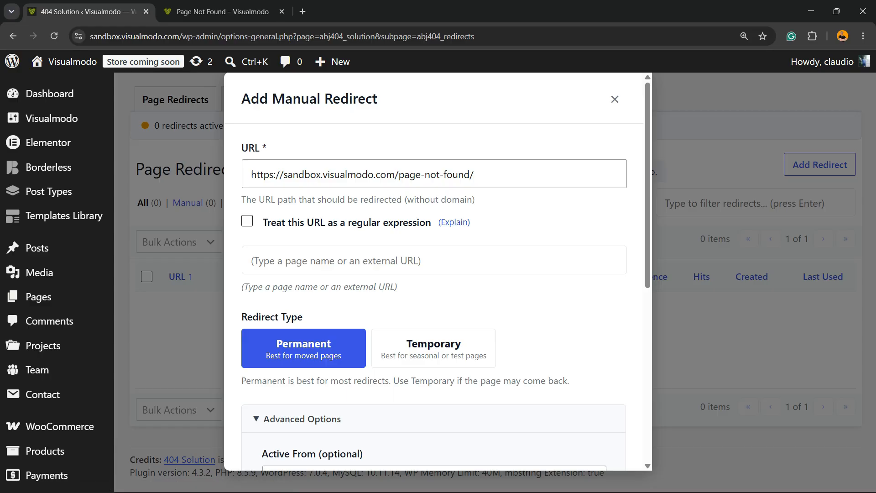
click(433, 349)
click(304, 348)
scroll(438, 274, down, 3)
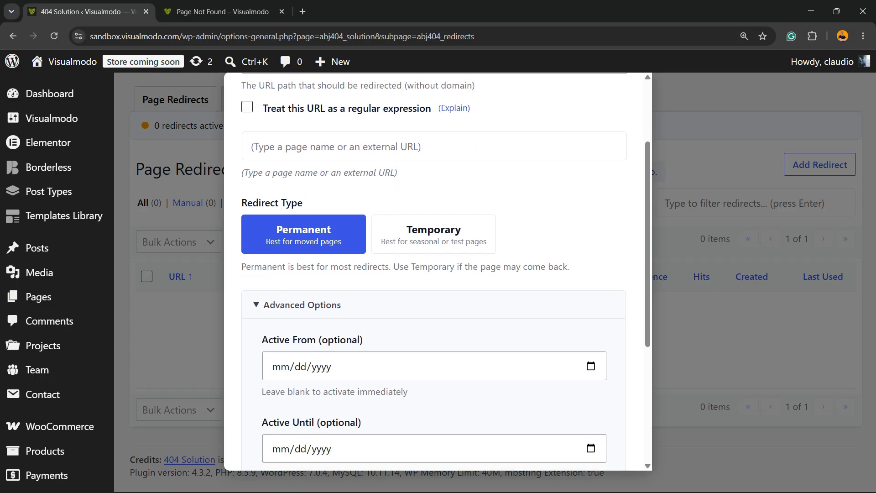
scroll(438, 274, down, 5)
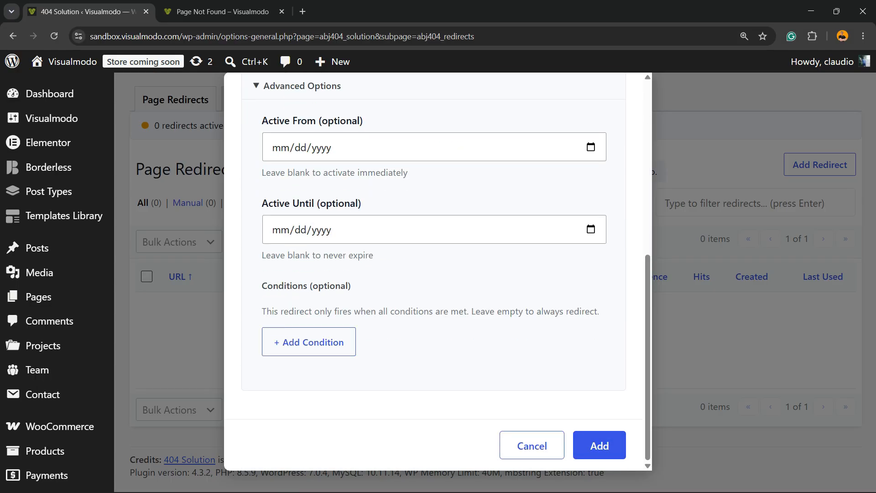
Step: Try to add the redirect without a destination, and choose the Home page as its destination
click(599, 446)
scroll(438, 273, up, 4)
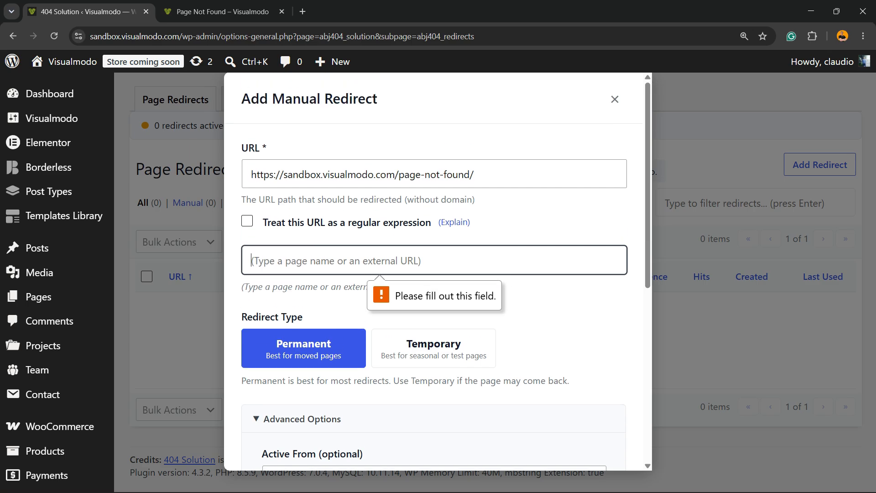
key(Return)
text(h)
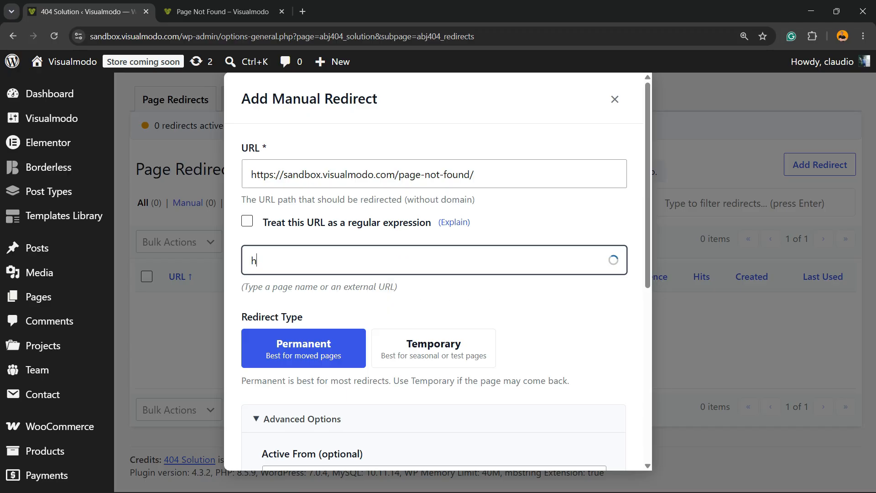
text(om)
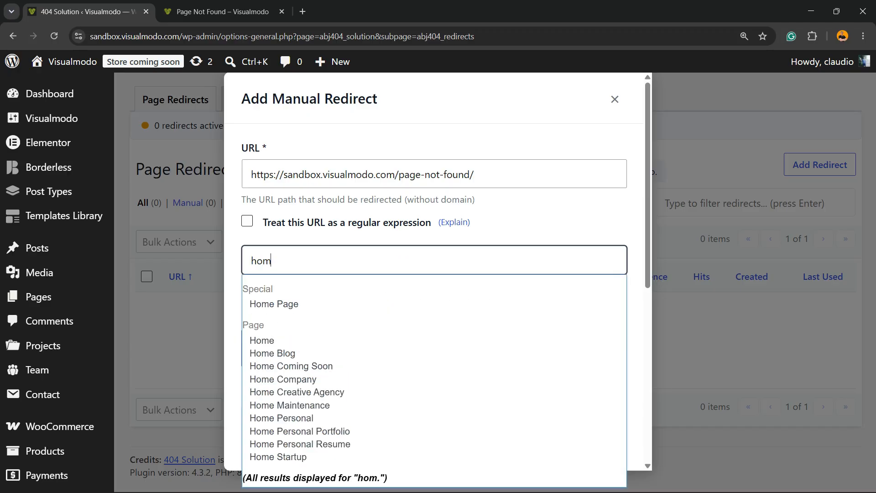
click(262, 340)
click(438, 304)
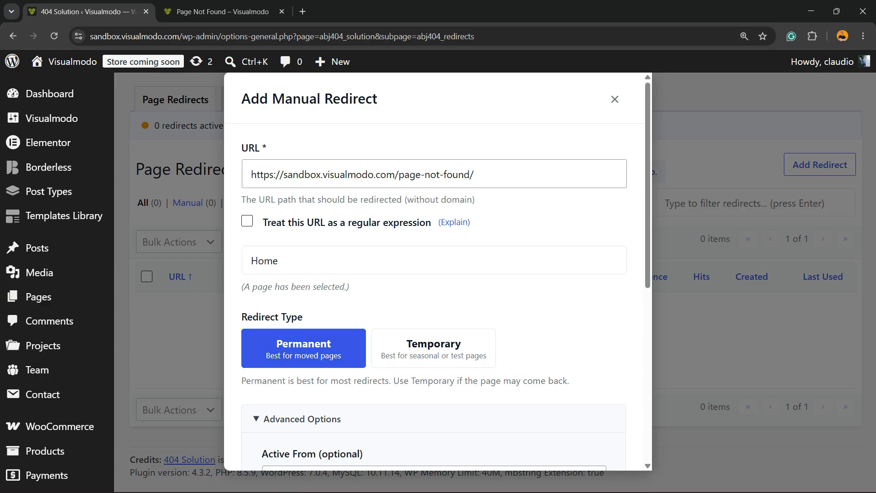
Step: Check the source path and remaining options of the manual redirect, and close the form without adding it
drag(395, 175, 474, 175)
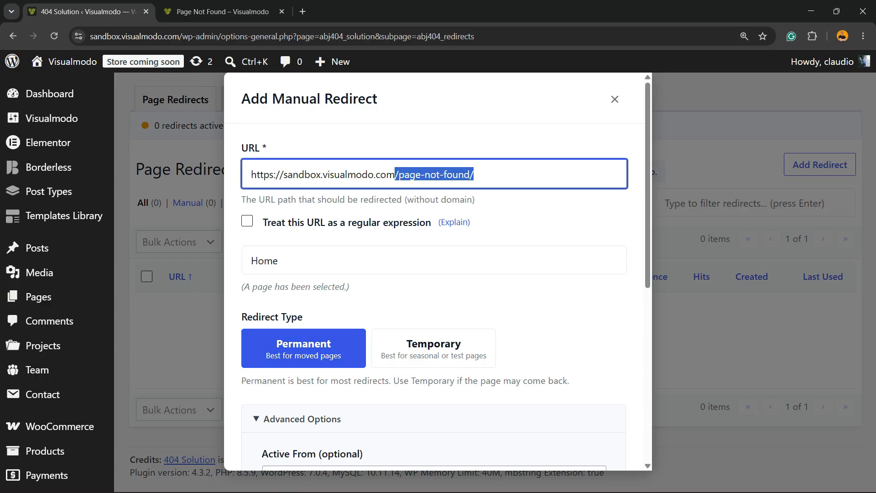
scroll(437, 271, down, 7)
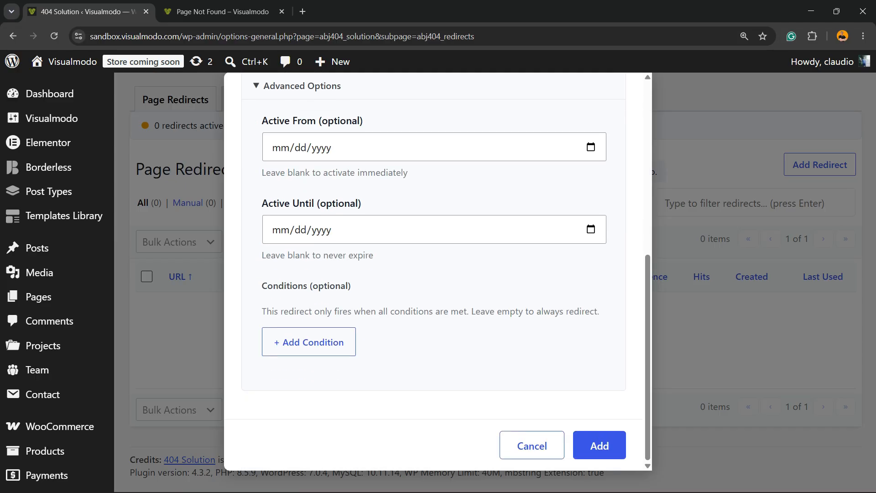
scroll(437, 272, up, 7)
key(Escape)
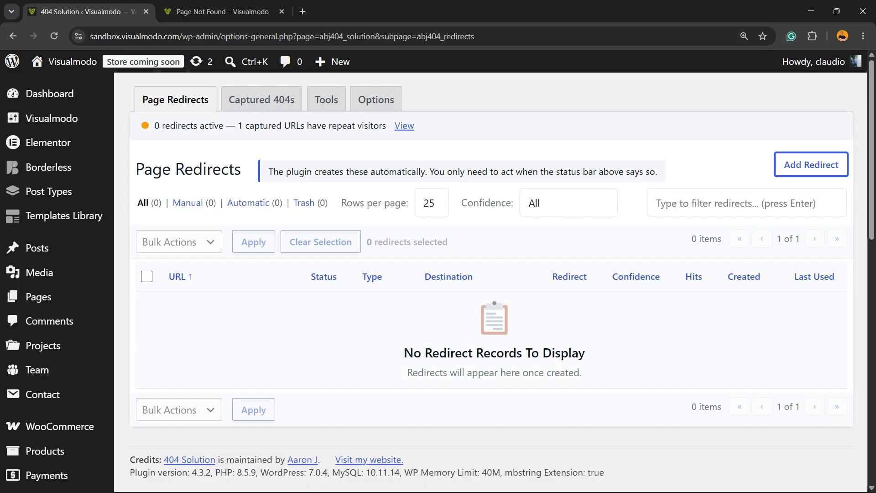
Step: Look through the 404 Solution tools, including the export, purge, cache management and diagnostics sections
click(262, 99)
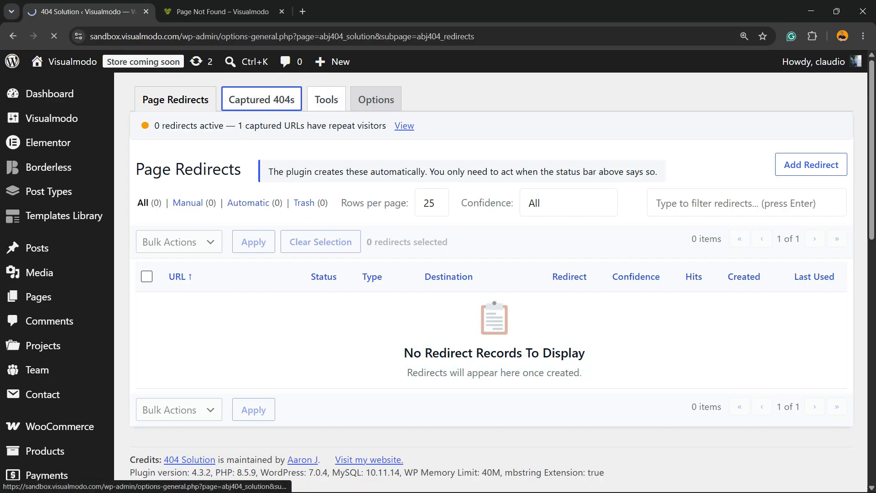
click(327, 99)
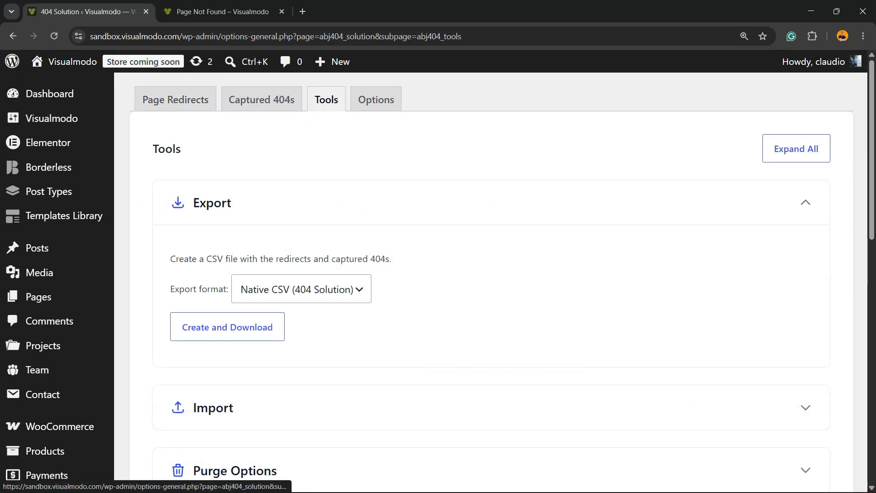
scroll(319, 256, down, 4)
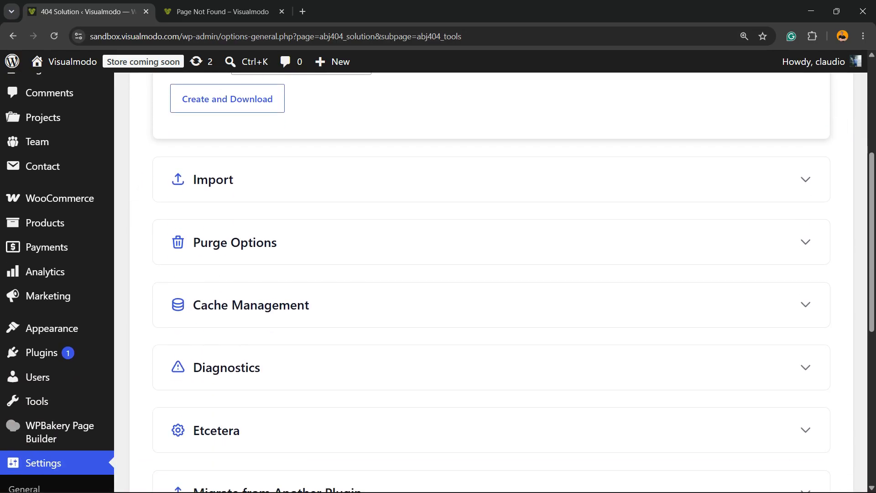
click(320, 242)
scroll(319, 242, down, 2)
scroll(320, 248, down, 4)
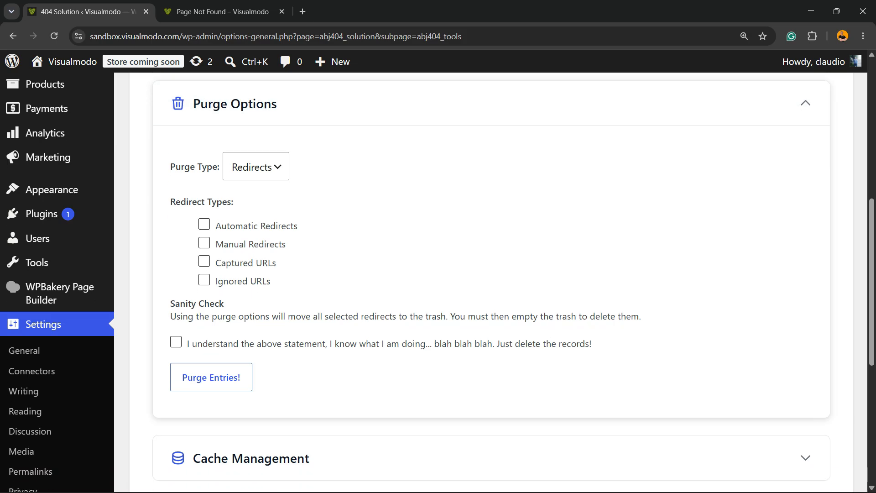
click(320, 253)
scroll(319, 254, down, 2)
scroll(319, 224, down, 4)
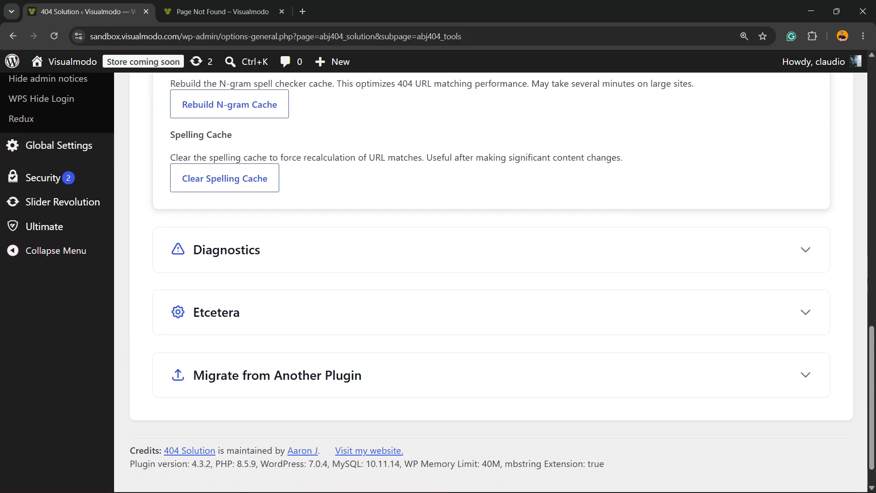
click(320, 216)
scroll(319, 217, down, 5)
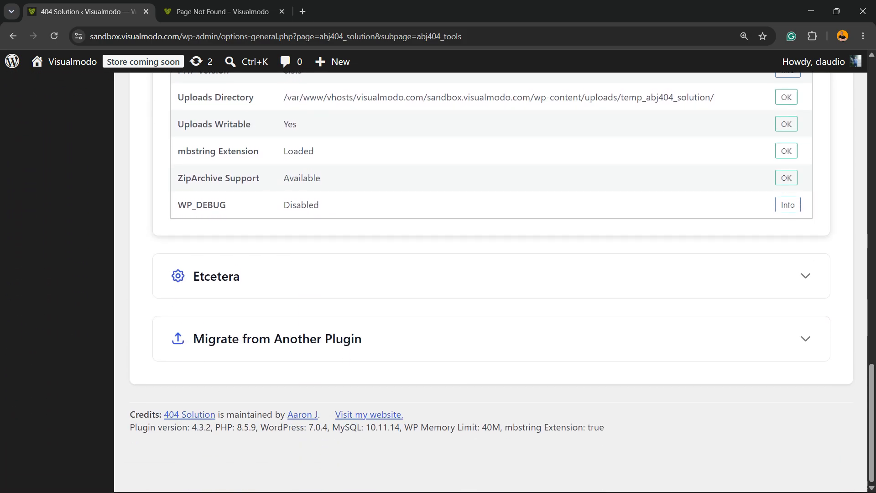
scroll(491, 276, up, 15)
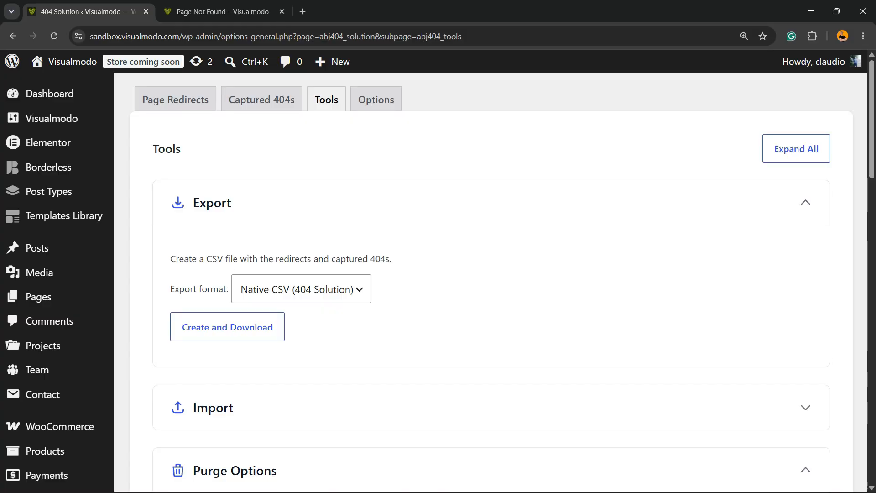
Step: Review the plugin options once more, from the default 404 destination through 404 capture to the maintenance settings
click(376, 99)
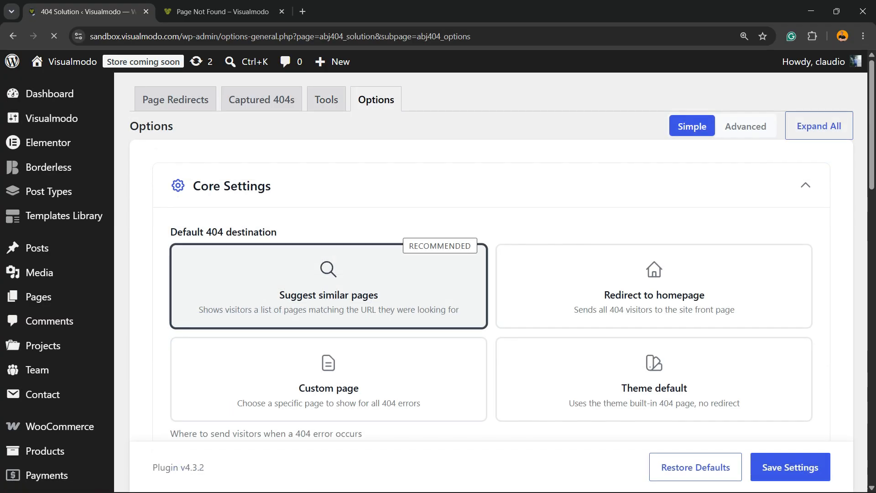
scroll(491, 274, down, 4)
scroll(491, 274, down, 4)
scroll(491, 274, down, 2)
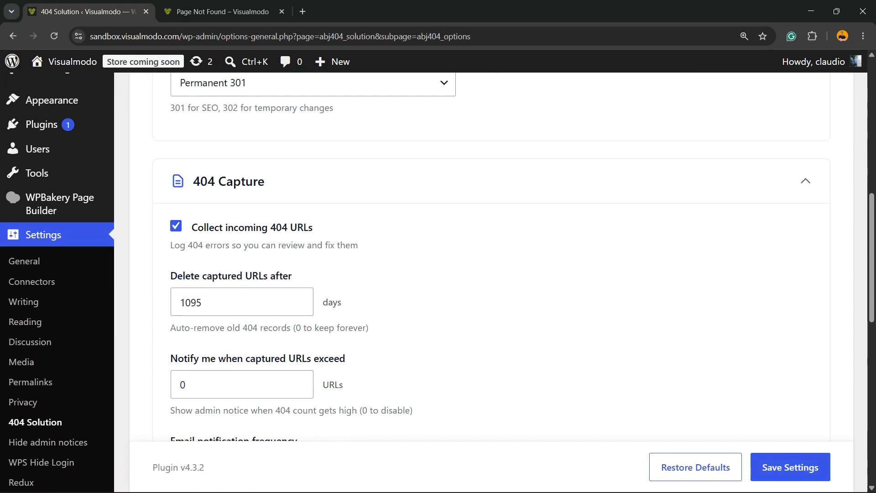
scroll(491, 274, down, 8)
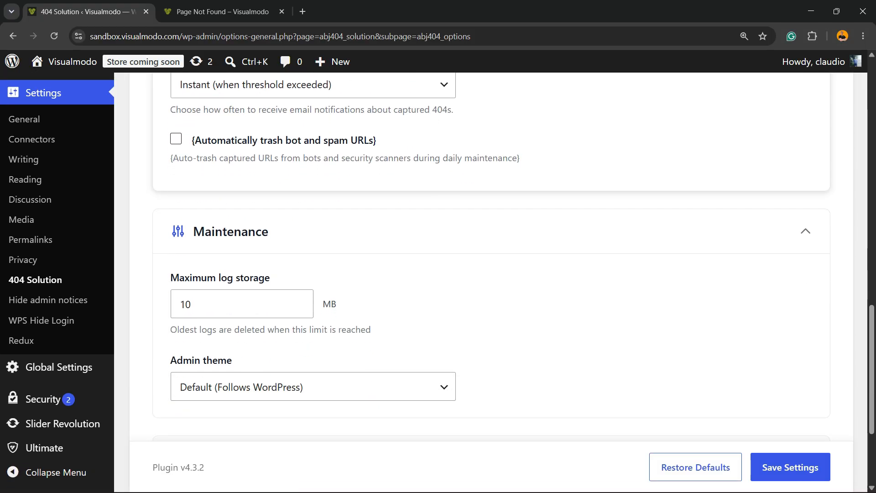
scroll(491, 274, down, 2)
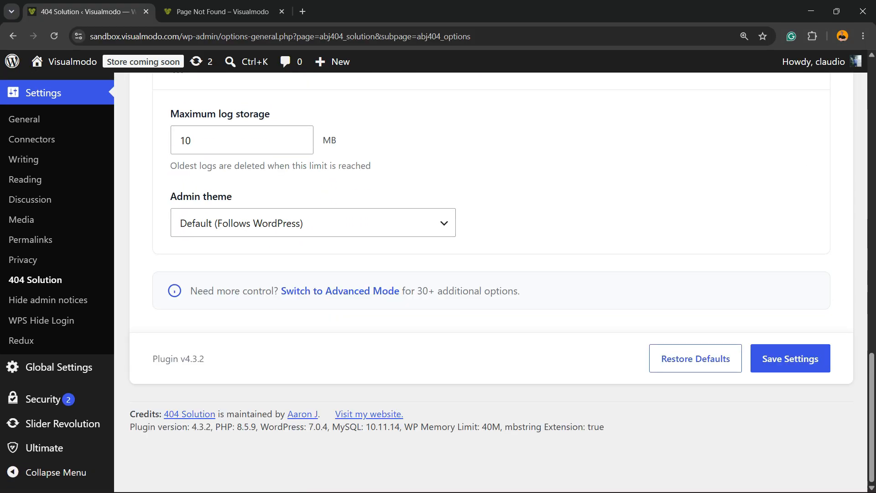
scroll(491, 274, up, 15)
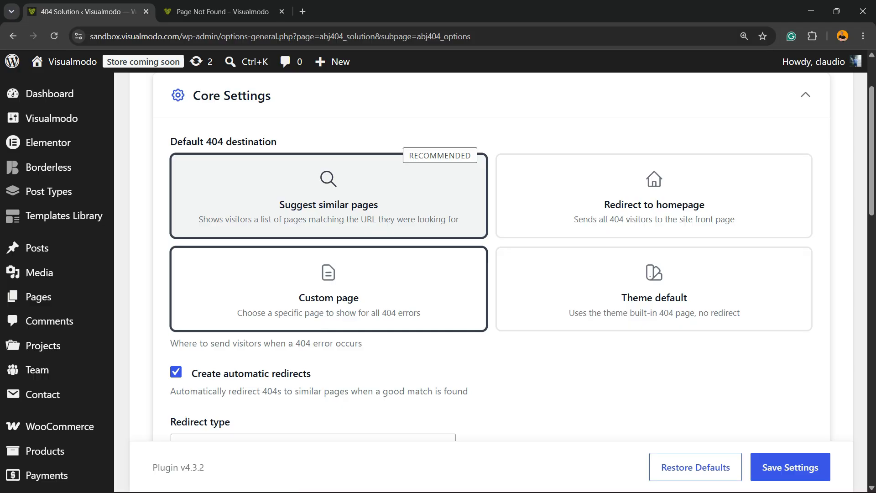